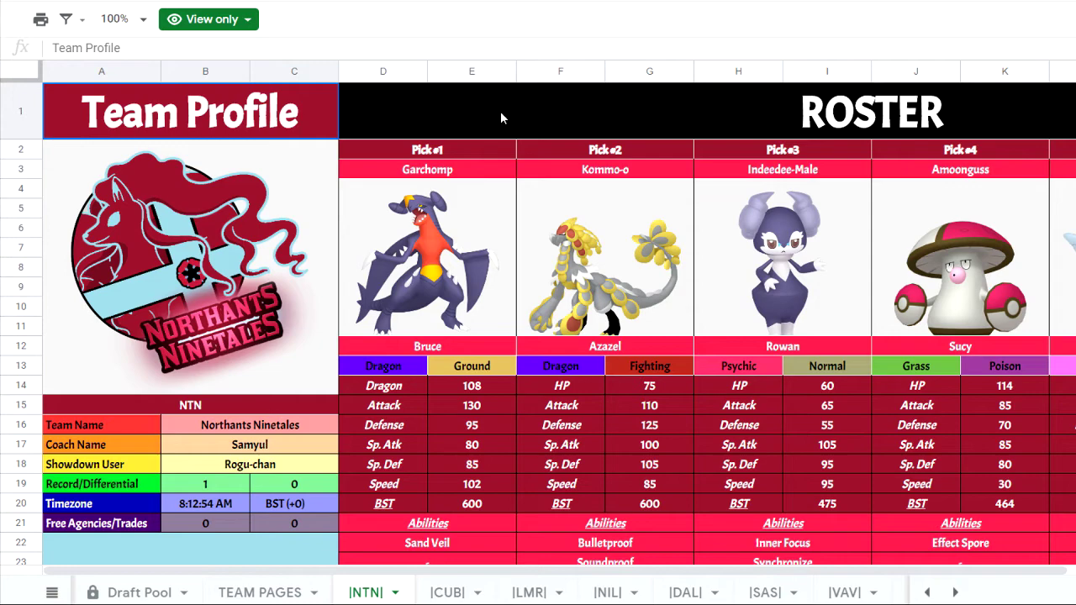
Step: Examine the Northants Ninetales roster sheet, covering the typings, base stats and abilities of picks 1 to 5 and 7 to 11
scroll(500, 118, "down", 1)
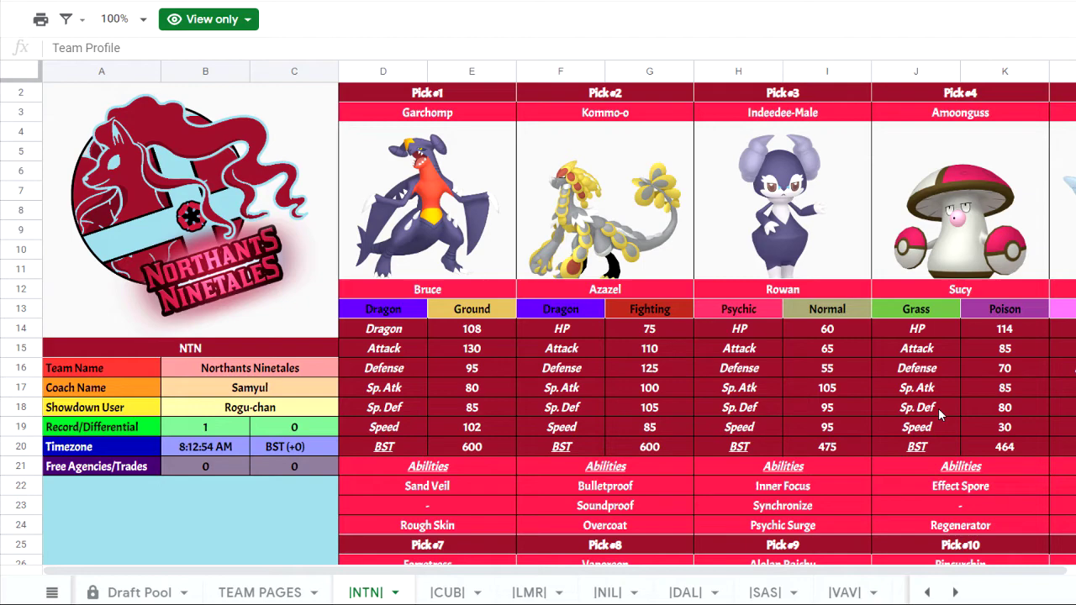
scroll(938, 408, "right", 3)
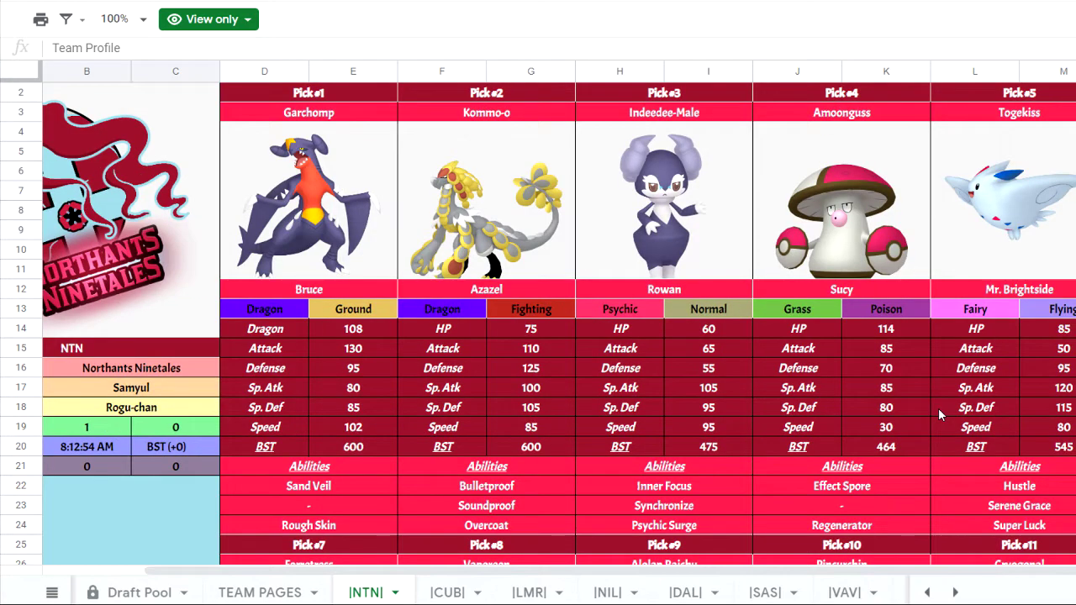
scroll(938, 407, "right", 2)
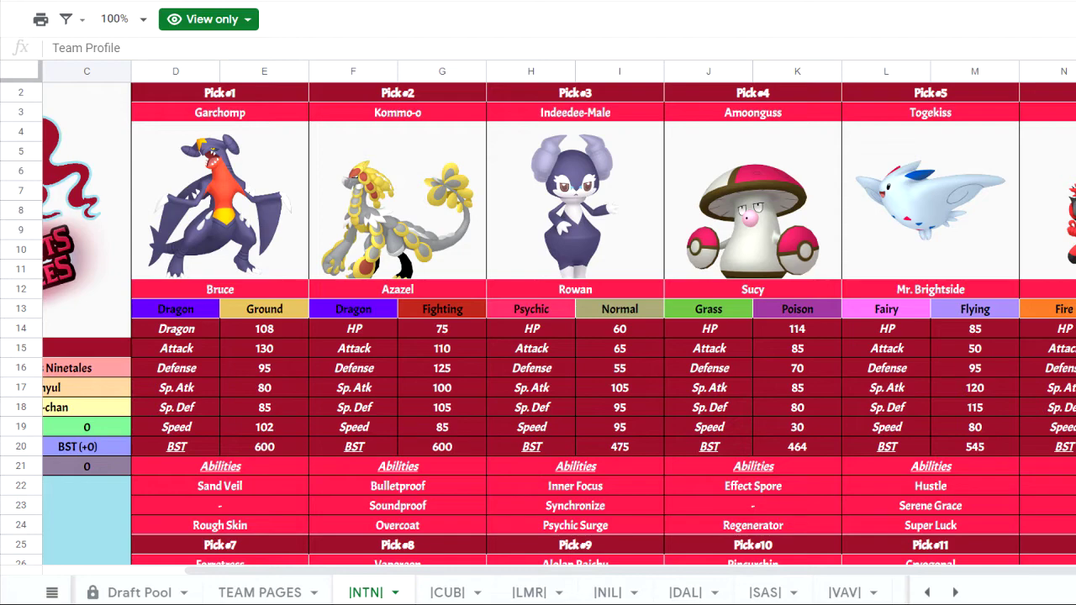
scroll(558, 322, "down", 5)
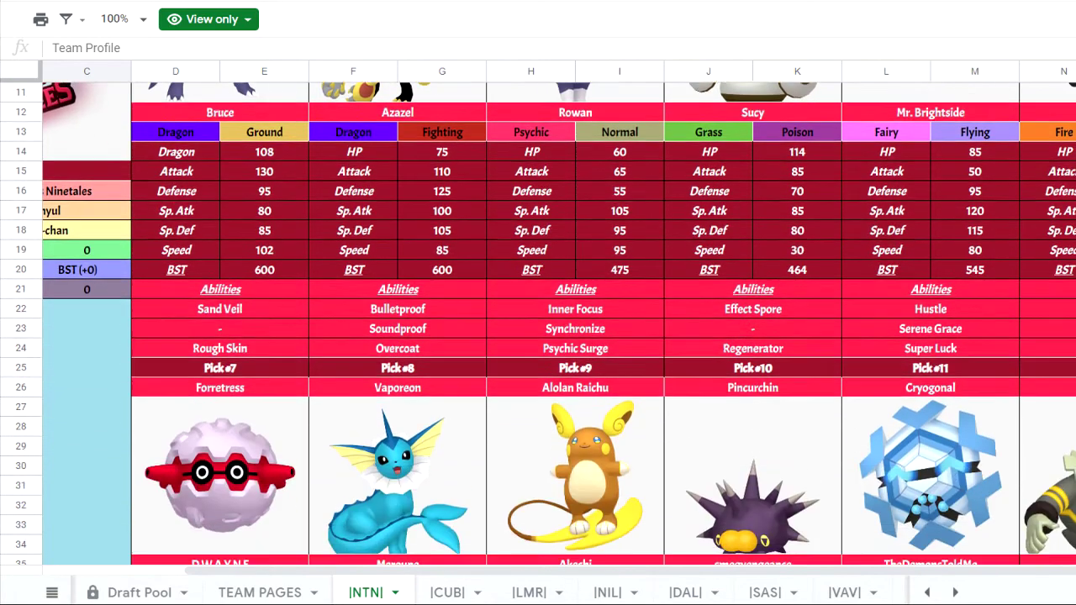
scroll(557, 323, "down", 1)
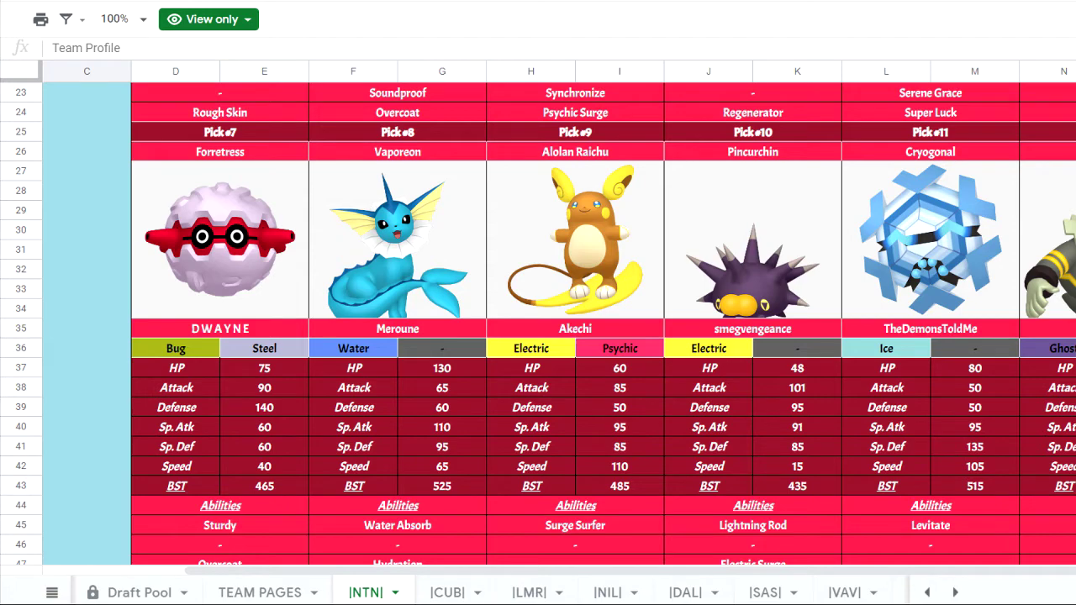
scroll(538, 324, "up", 5)
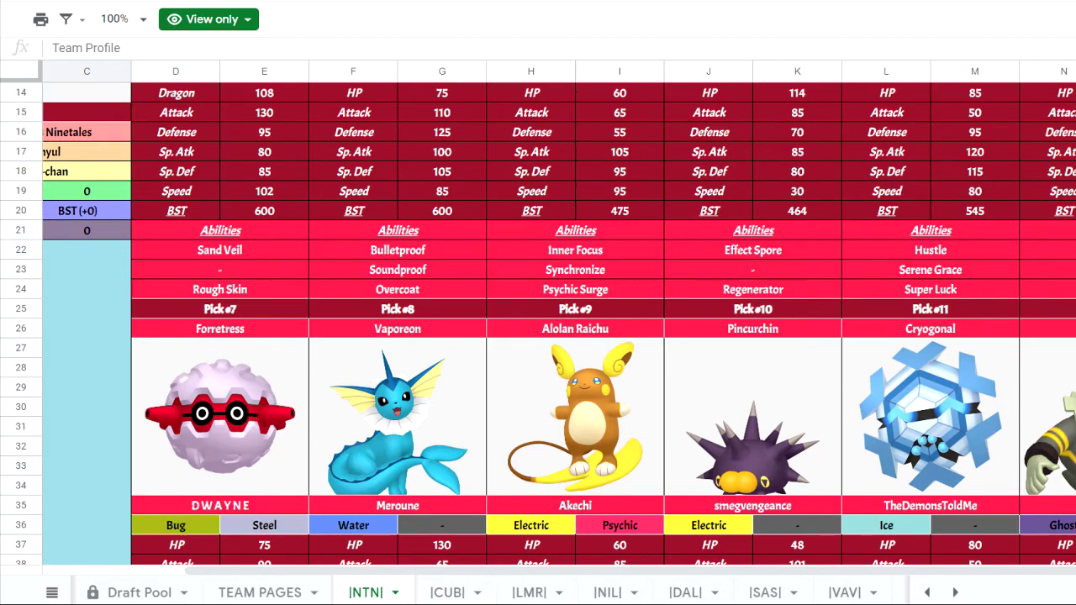
scroll(538, 324, "up", 2)
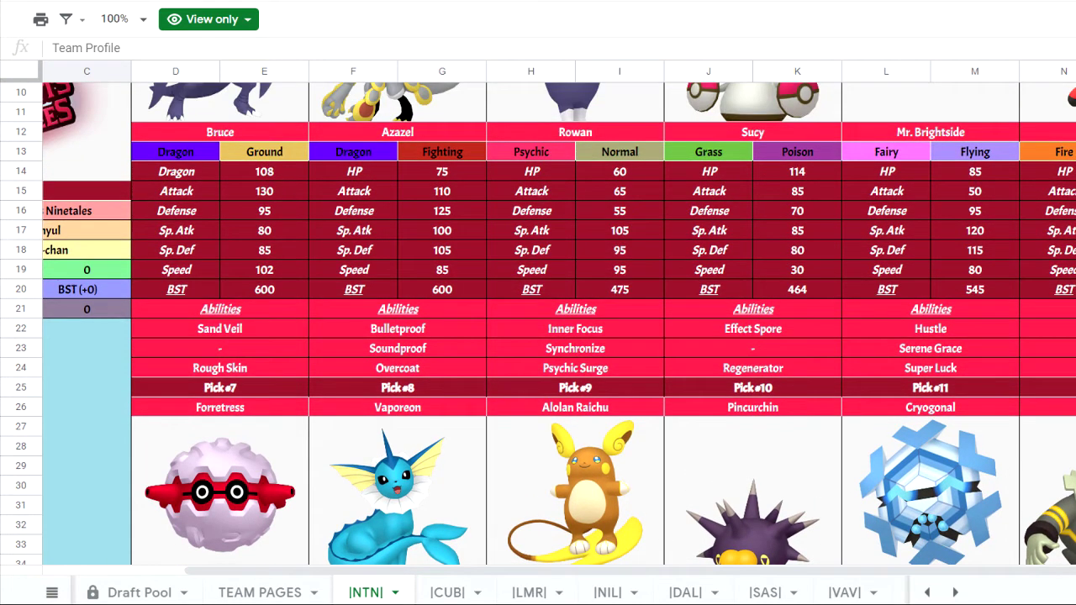
scroll(538, 323, "up", 5)
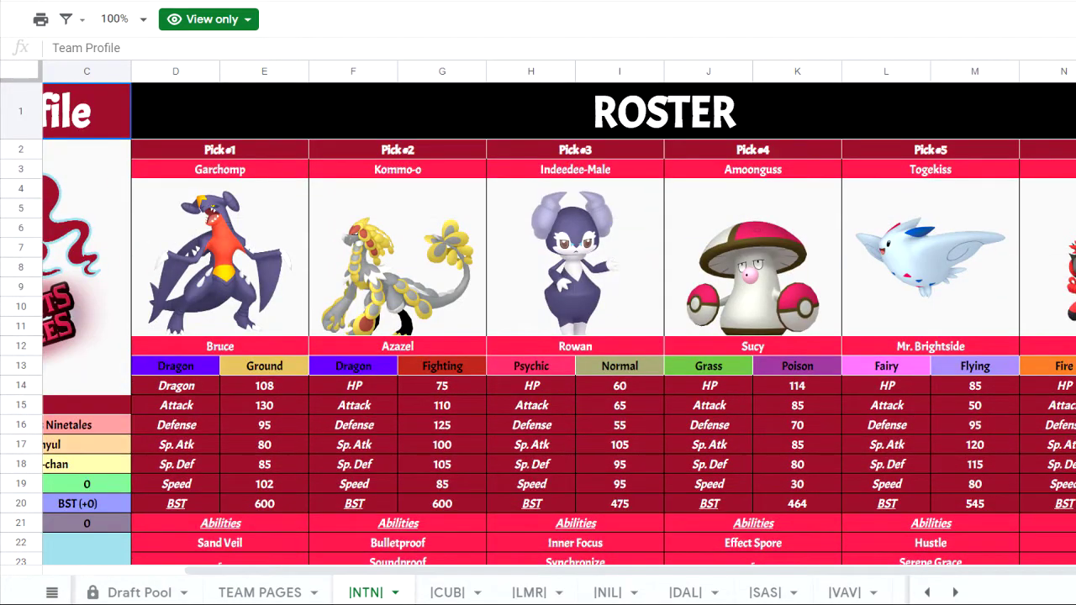
scroll(538, 323, "left", 3)
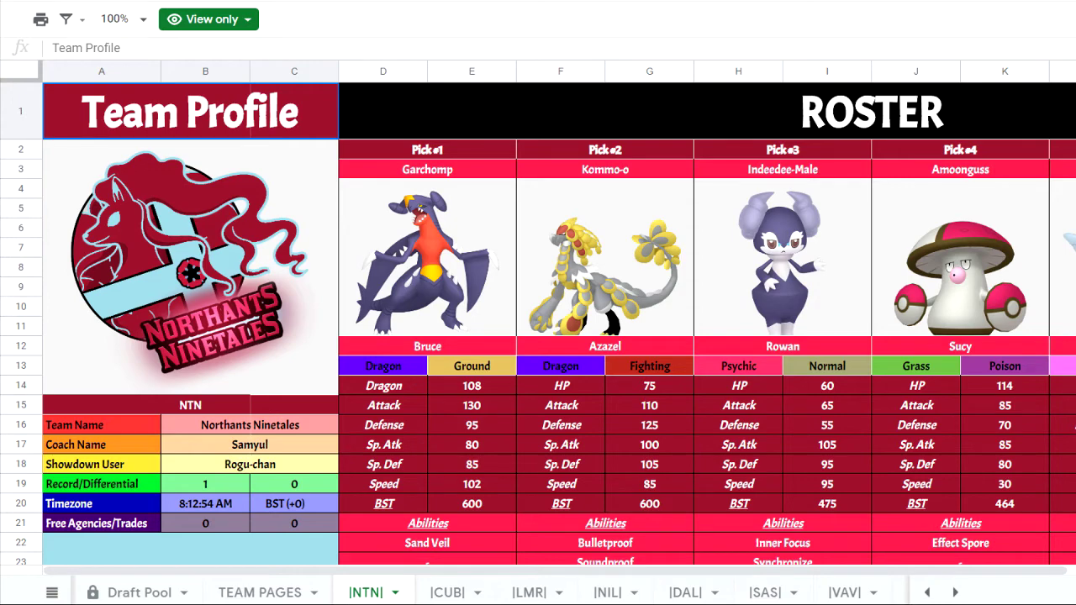
Step: Compare the stats and abilities of the first four roster picks with those of picks 7 to 10
scroll(796, 334, "down", 3)
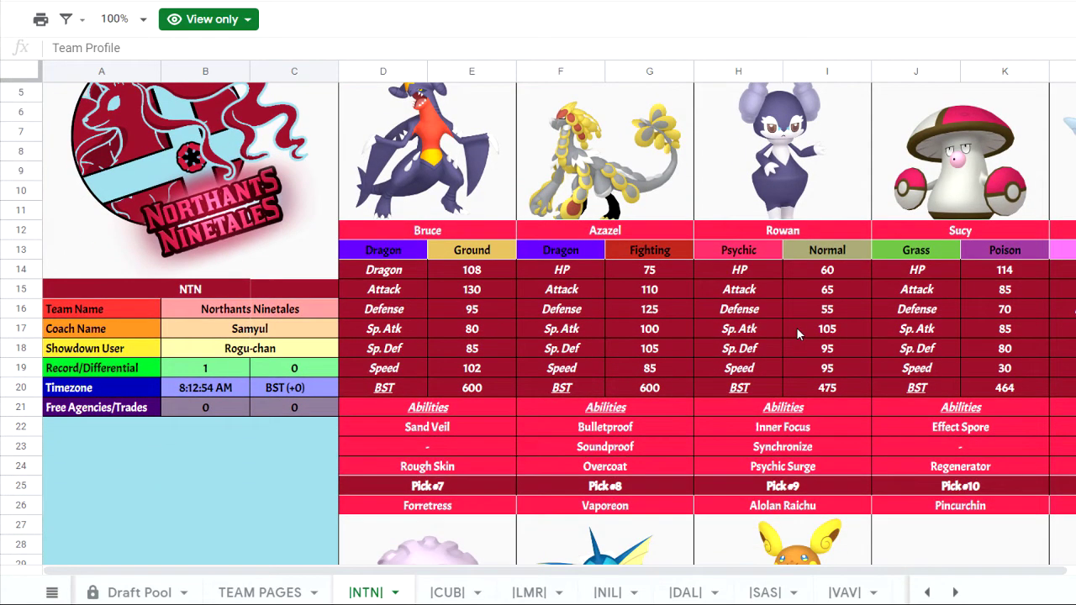
scroll(797, 334, "up", 3)
scroll(799, 334, "down", 5)
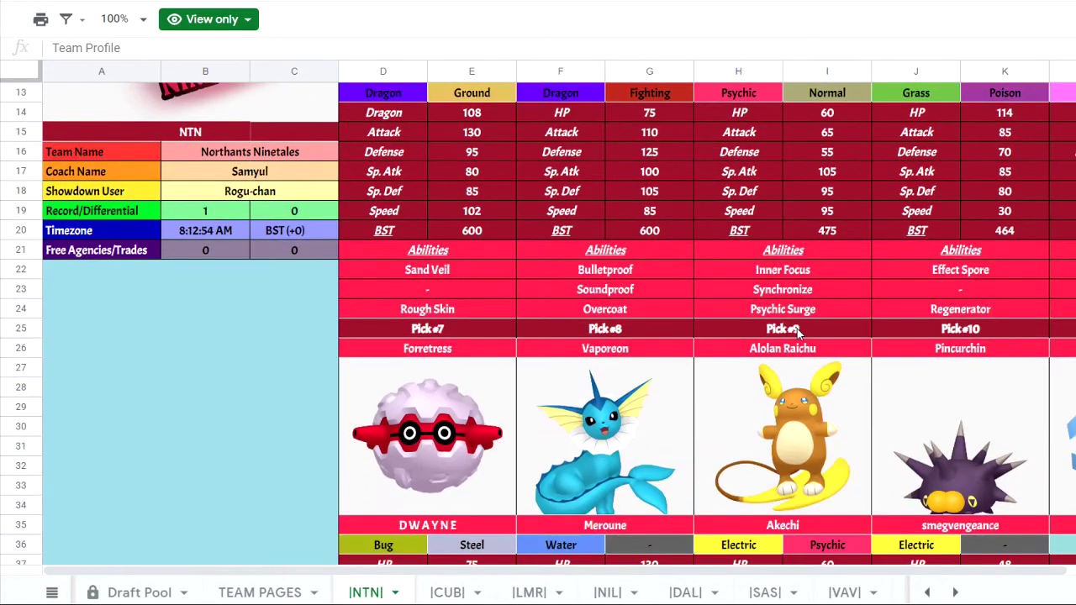
scroll(795, 334, "up", 4)
scroll(798, 334, "up", 1)
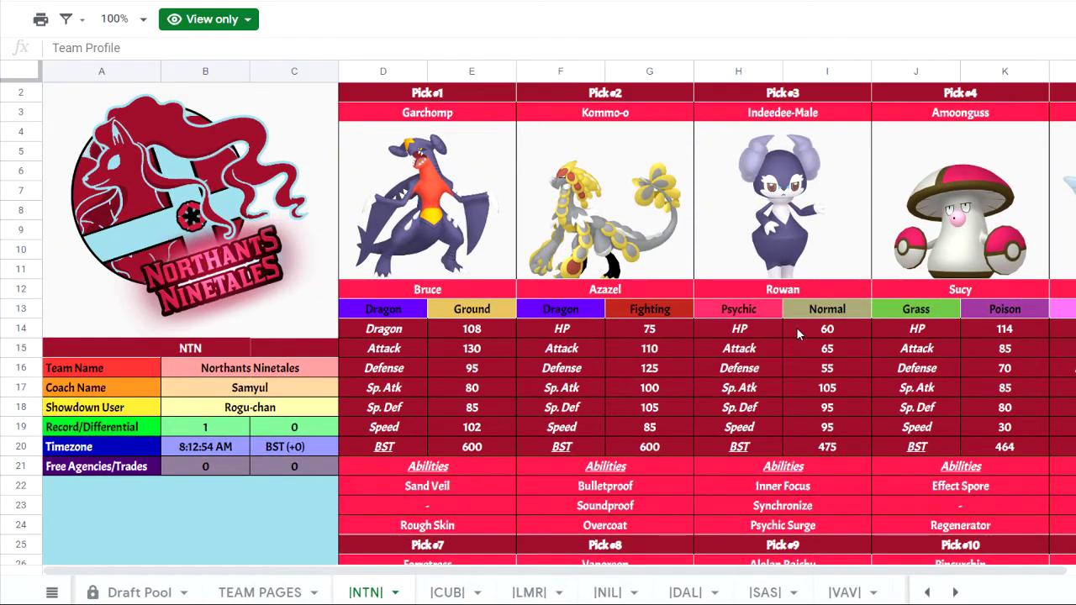
scroll(795, 334, "down", 1)
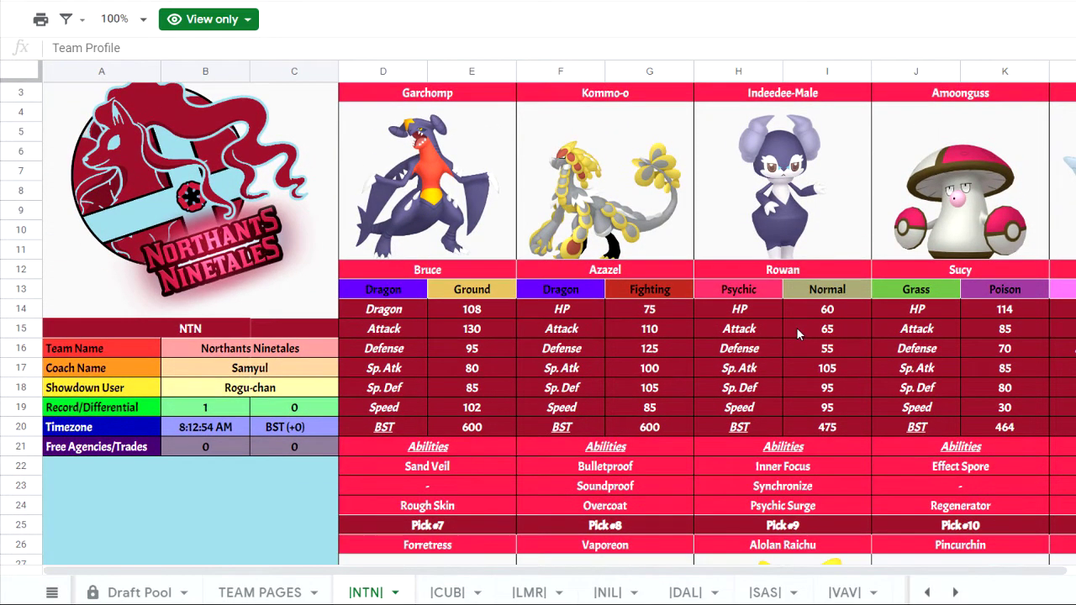
scroll(796, 331, "down", 5)
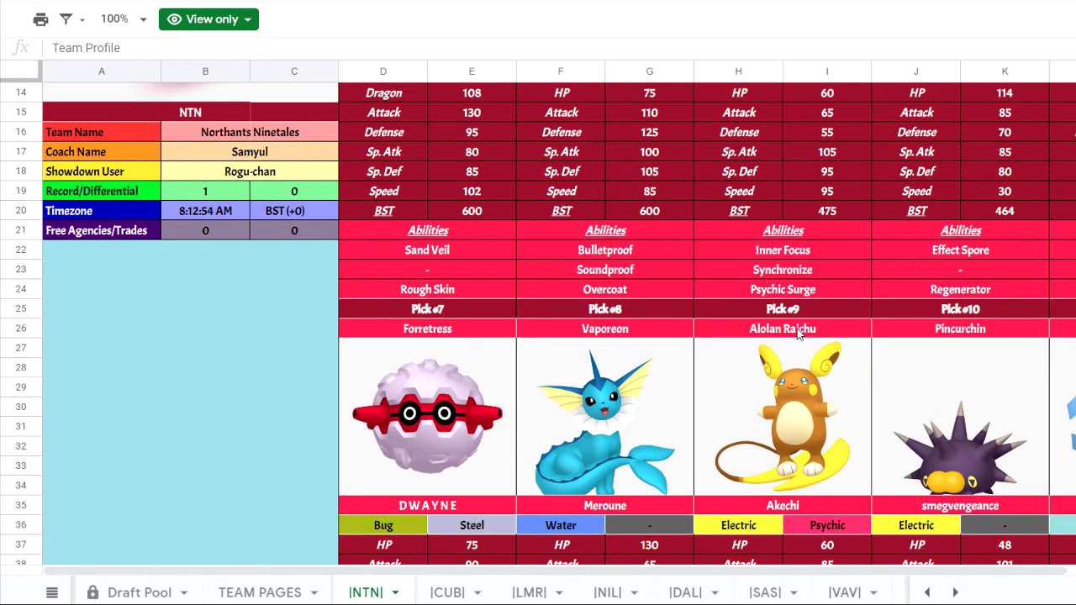
scroll(798, 334, "down", 2)
scroll(798, 334, "up", 6)
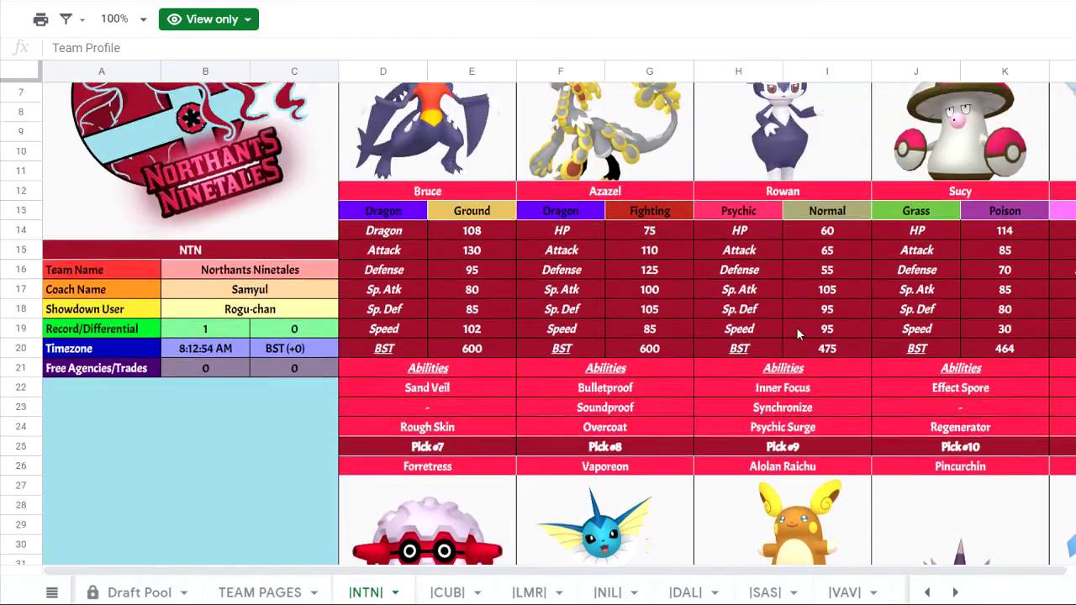
scroll(797, 334, "up", 1)
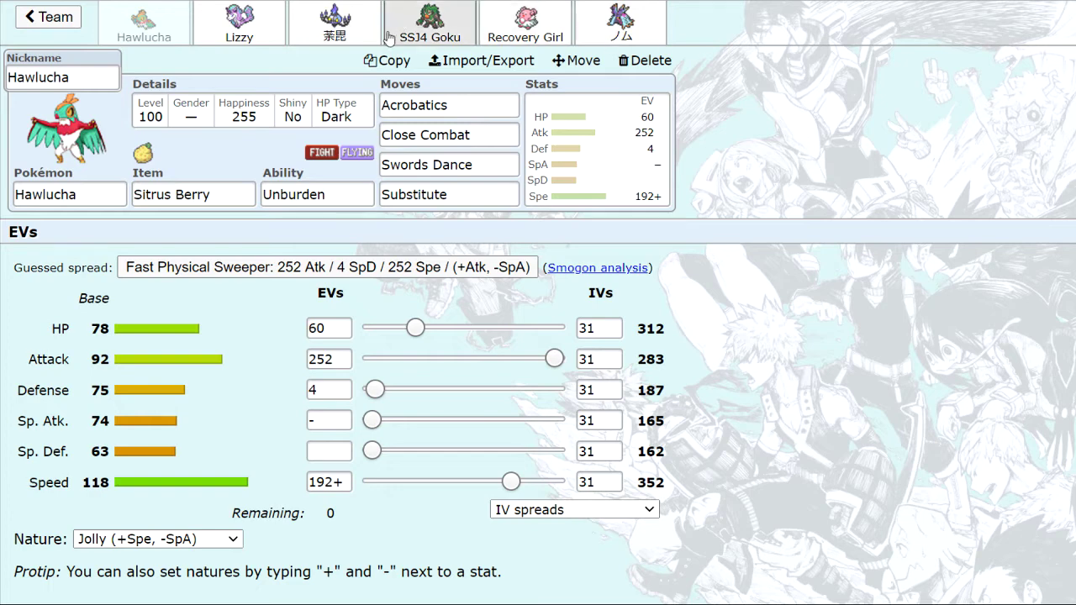
Step: Open the Rapidash-Galar set in the Pokémon Showdown teambuilder and check it against both rows of the Northants Ninetales roster
left_click(269, 24)
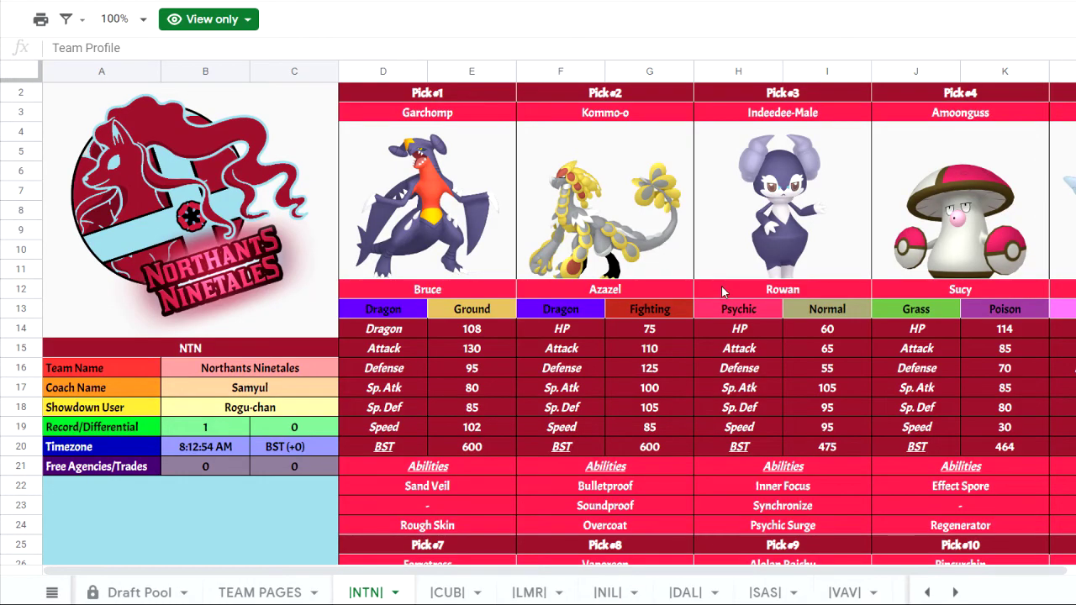
scroll(722, 292, "right", 3)
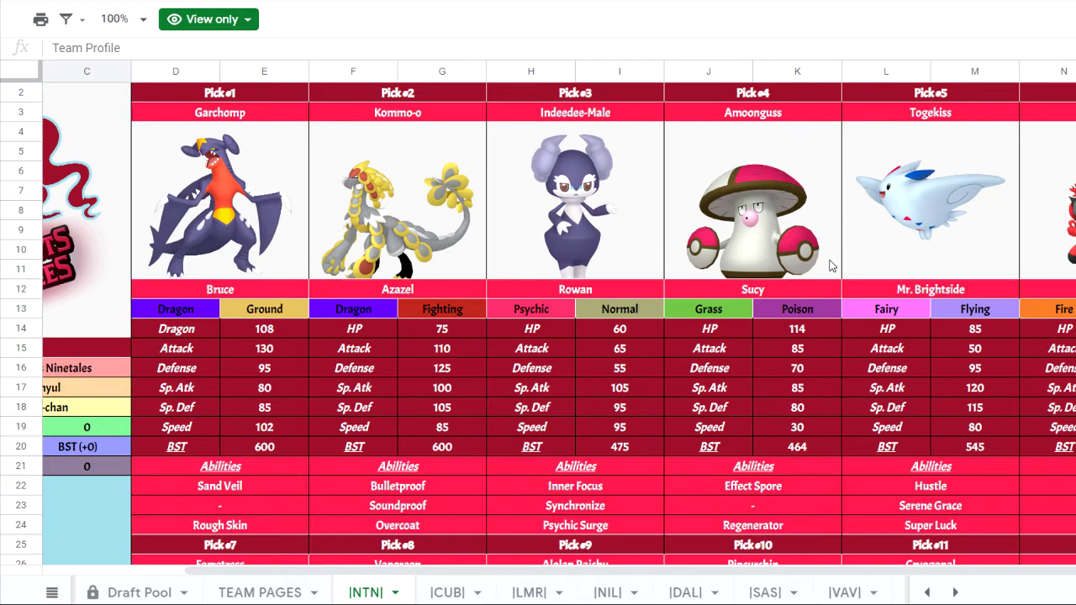
scroll(828, 265, "down", 5)
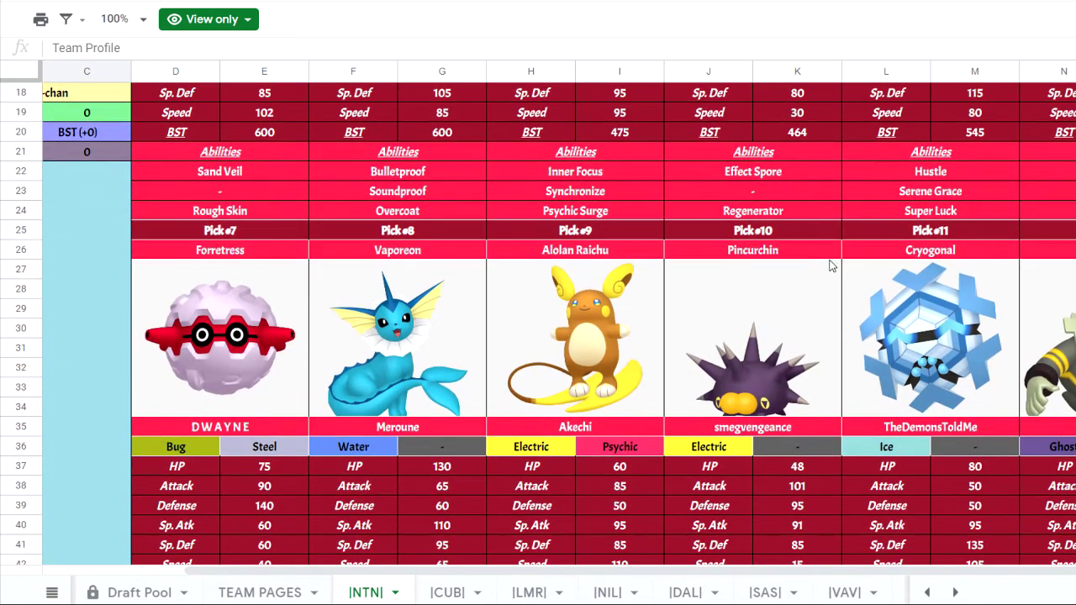
scroll(828, 265, "down", 1)
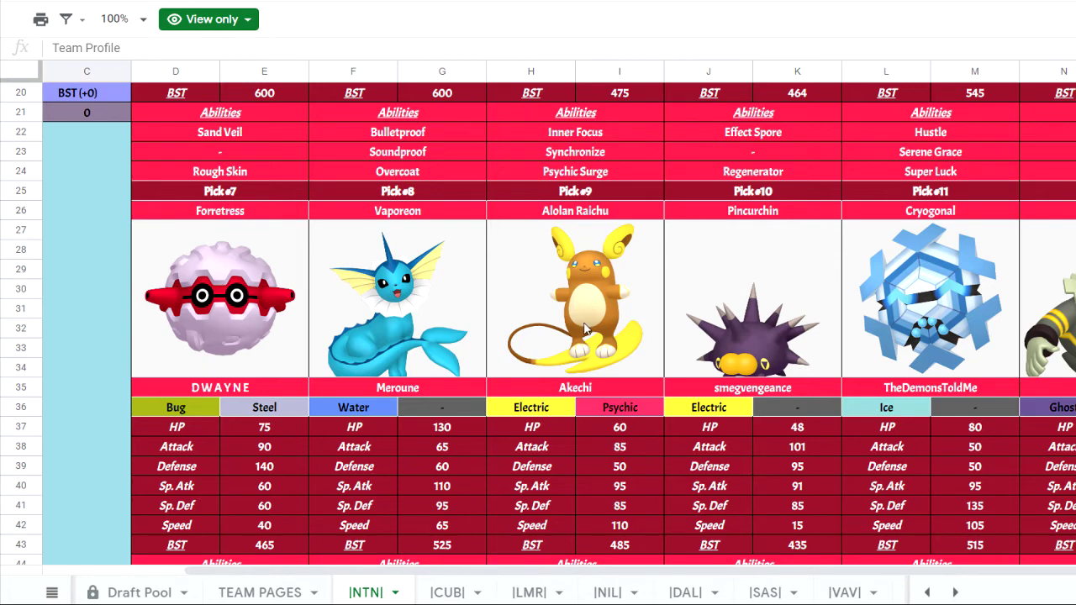
scroll(922, 326, "down", 1)
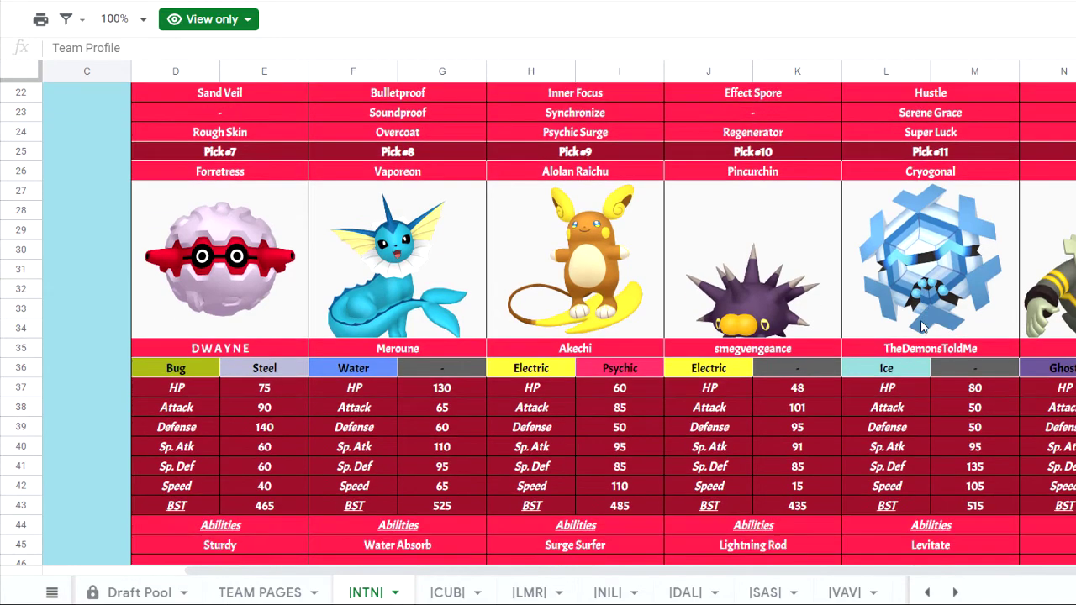
scroll(922, 326, "up", 5)
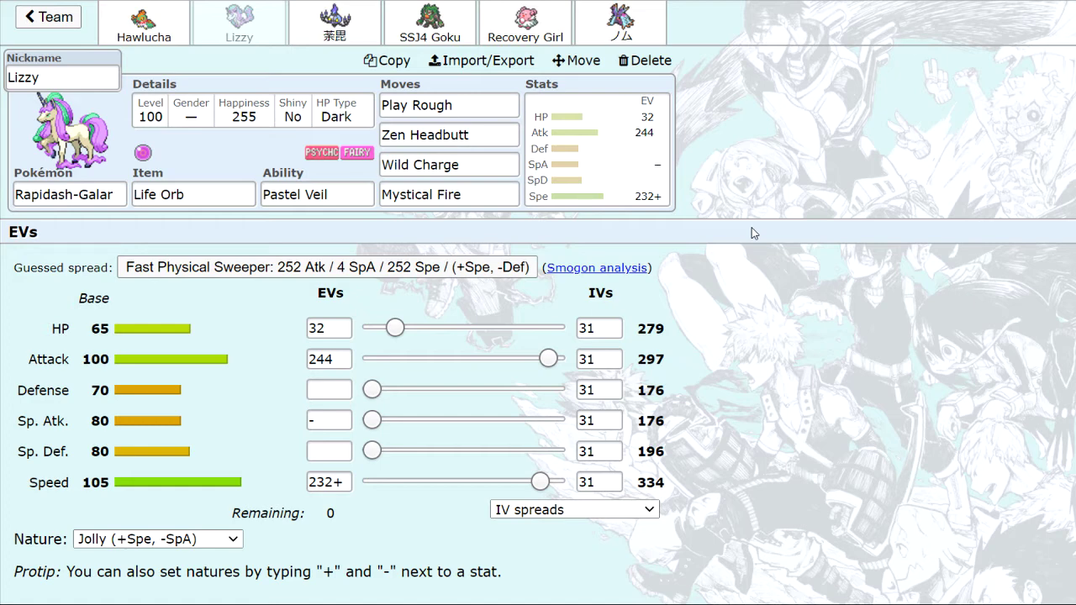
Step: Open the third team member's set in the teambuilder and check it against the opposing roster's typings and abilities
left_click(334, 25)
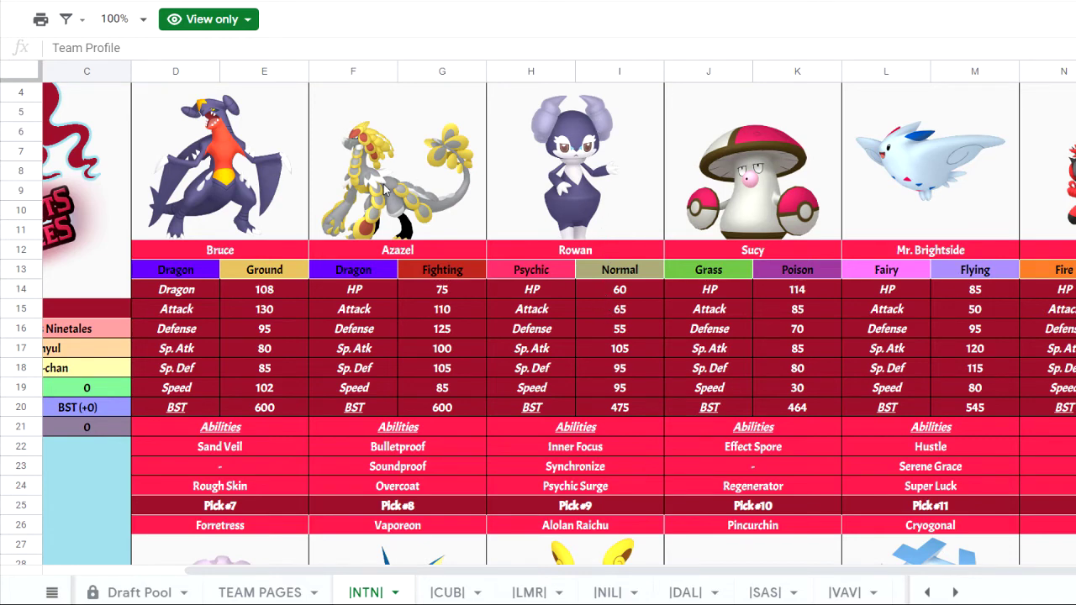
scroll(469, 214, "down", 5)
scroll(470, 214, "down", 1)
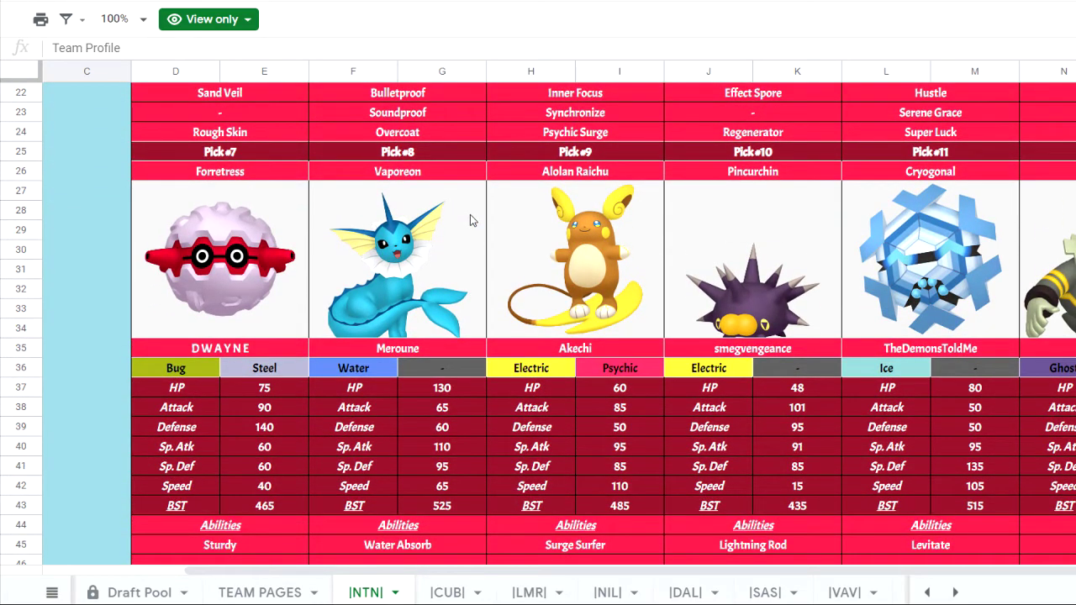
scroll(470, 217, "up", 1)
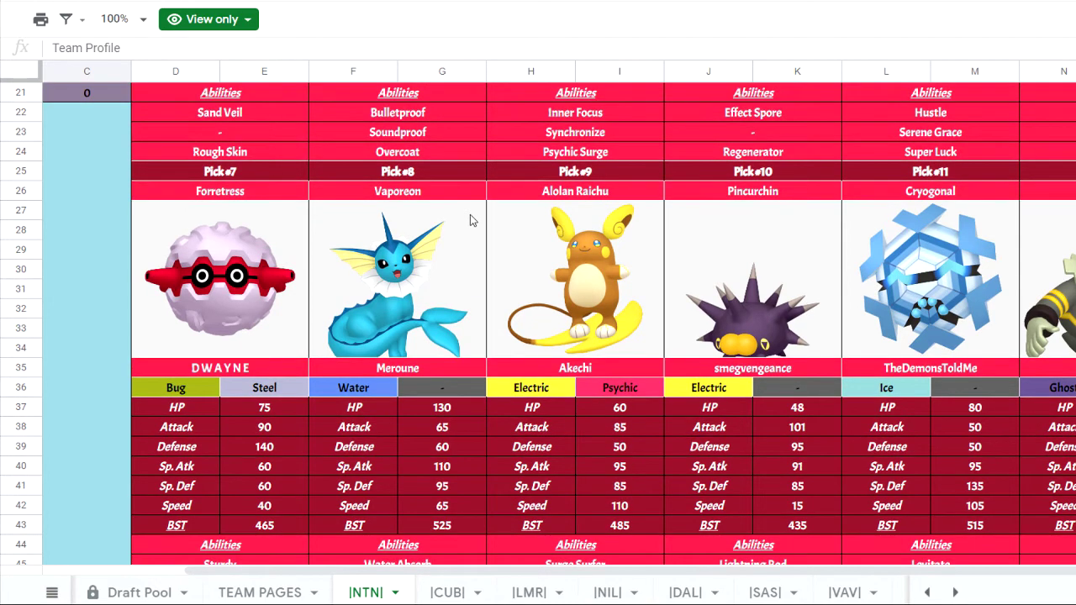
scroll(470, 220, "up", 1)
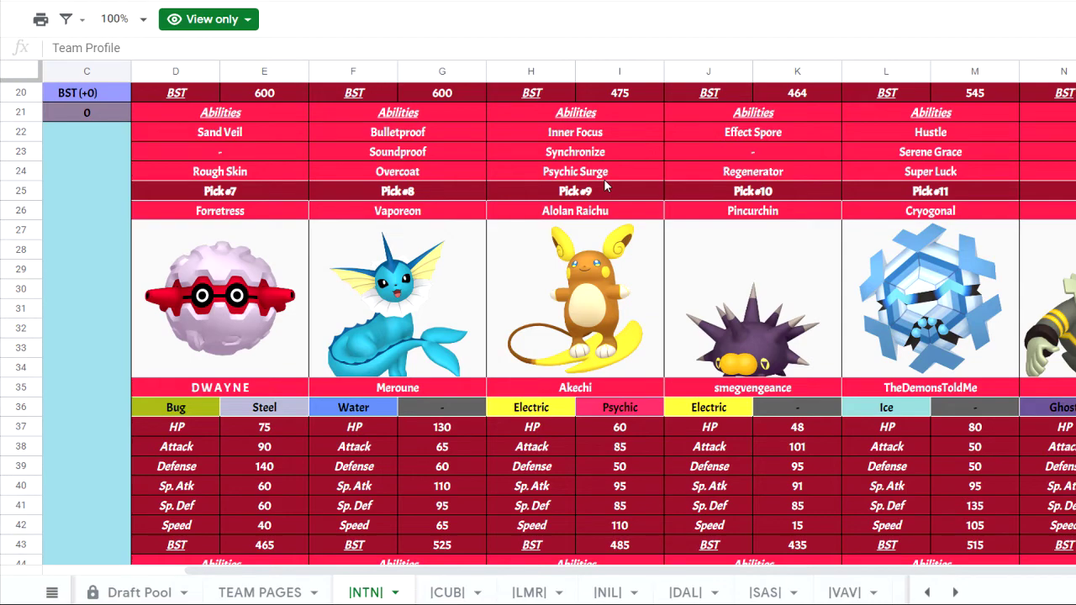
scroll(670, 244, "up", 5)
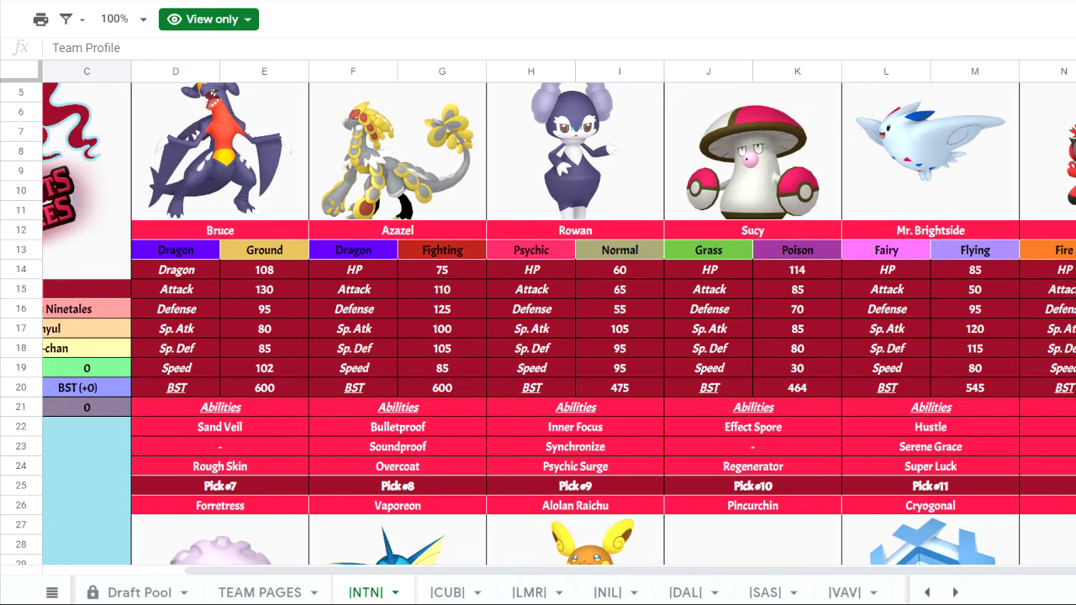
scroll(694, 245, "up", 1)
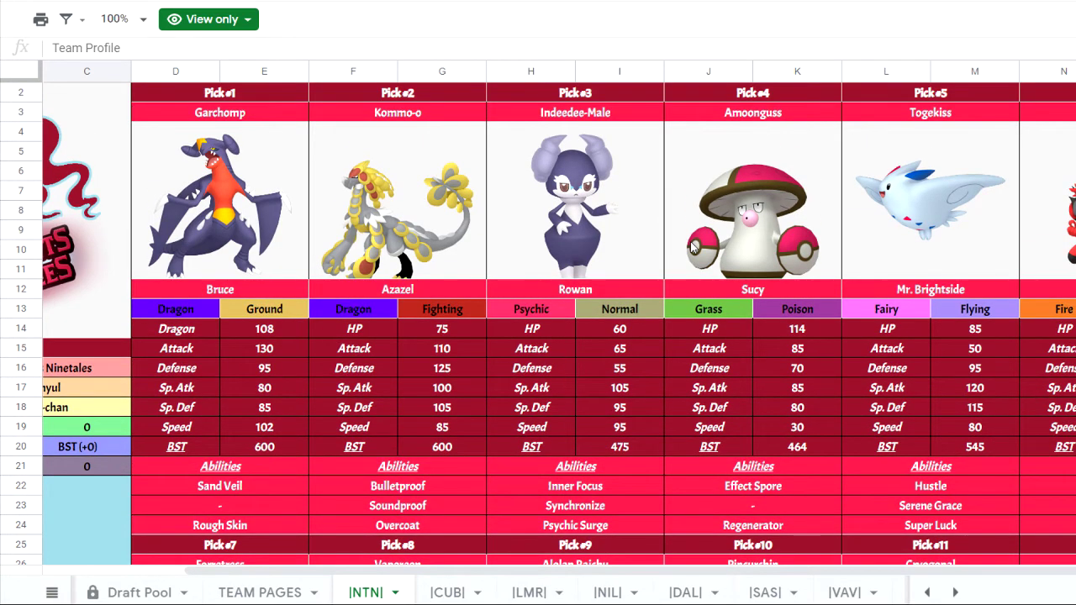
Step: Recheck the opposing roster from Garchomp to Togekiss against the second-row picks from Forretress to Cryogonal
scroll(692, 245, "down", 5)
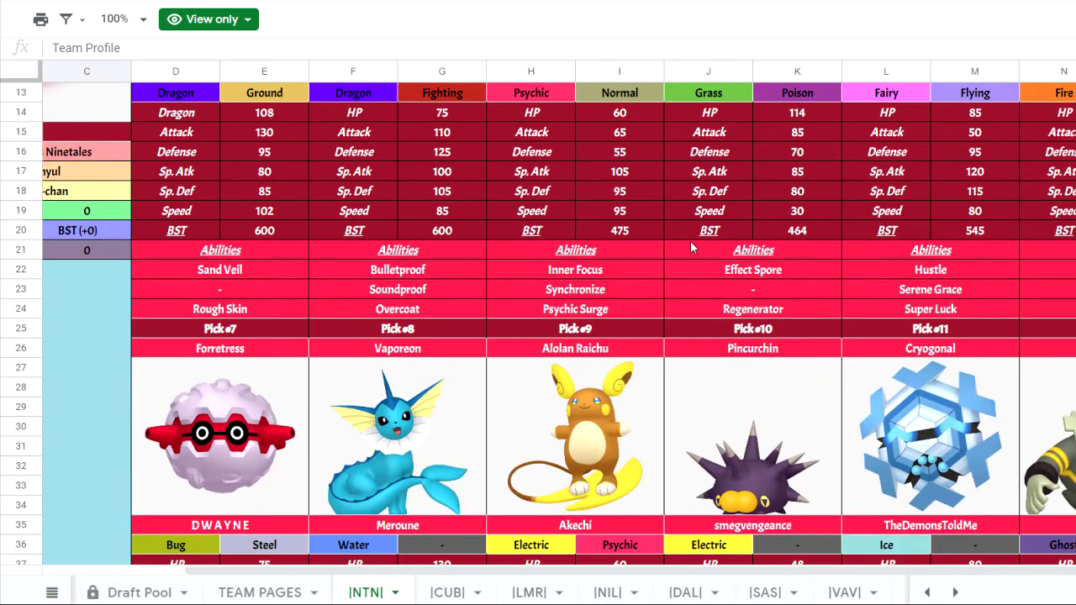
scroll(690, 240, "up", 4)
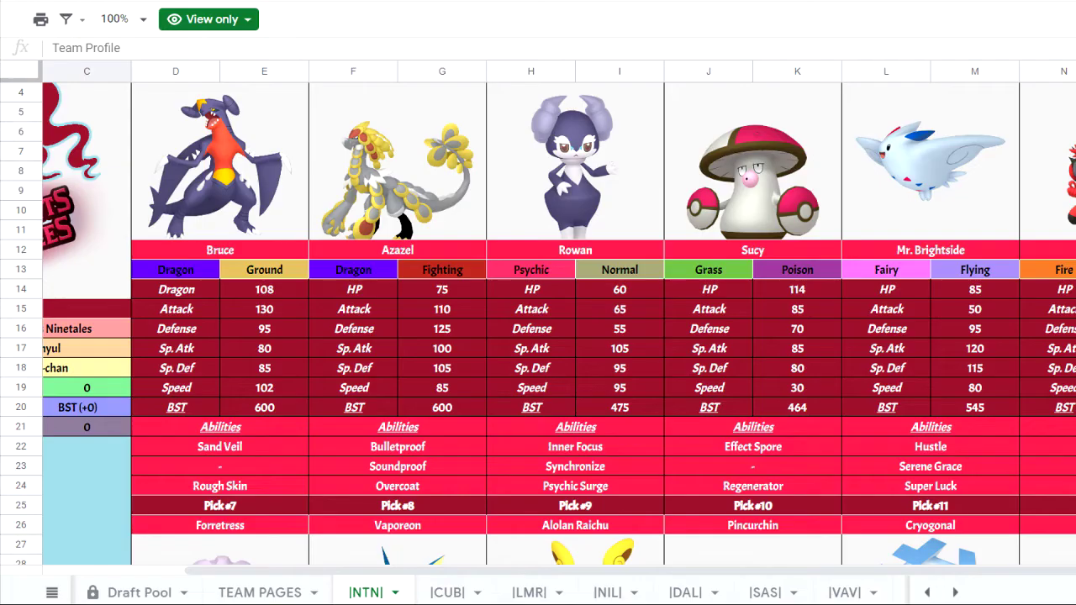
scroll(593, 236, "down", 4)
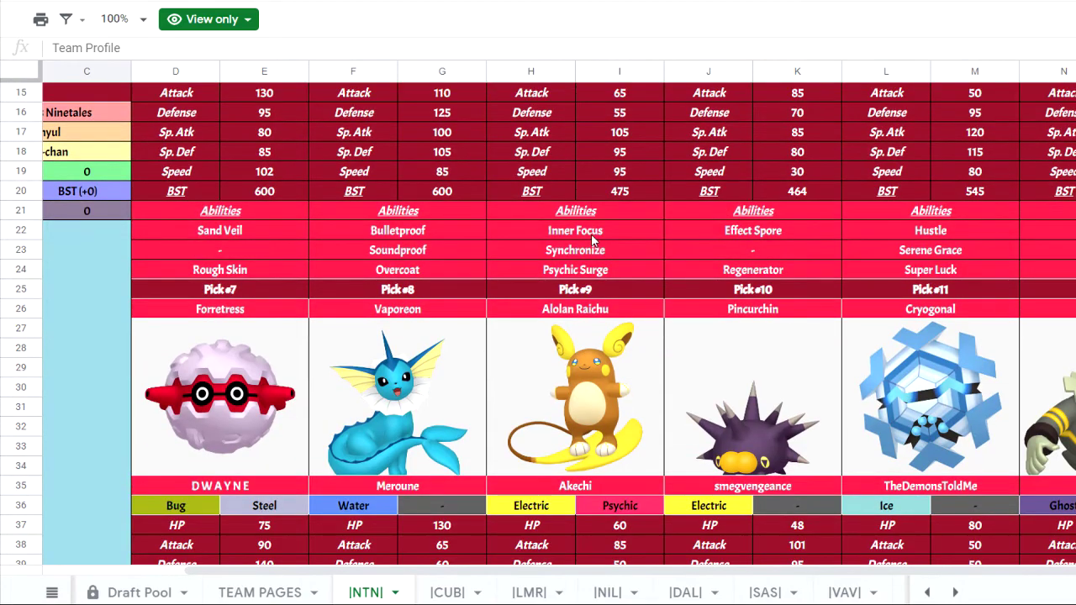
scroll(594, 240, "down", 1)
scroll(592, 239, "up", 5)
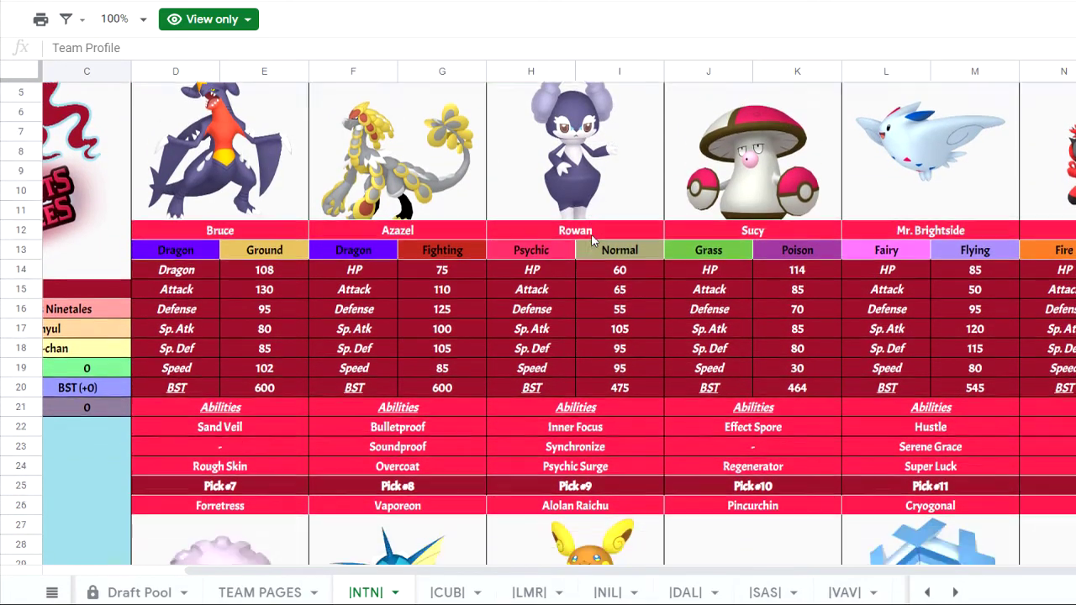
scroll(592, 240, "up", 2)
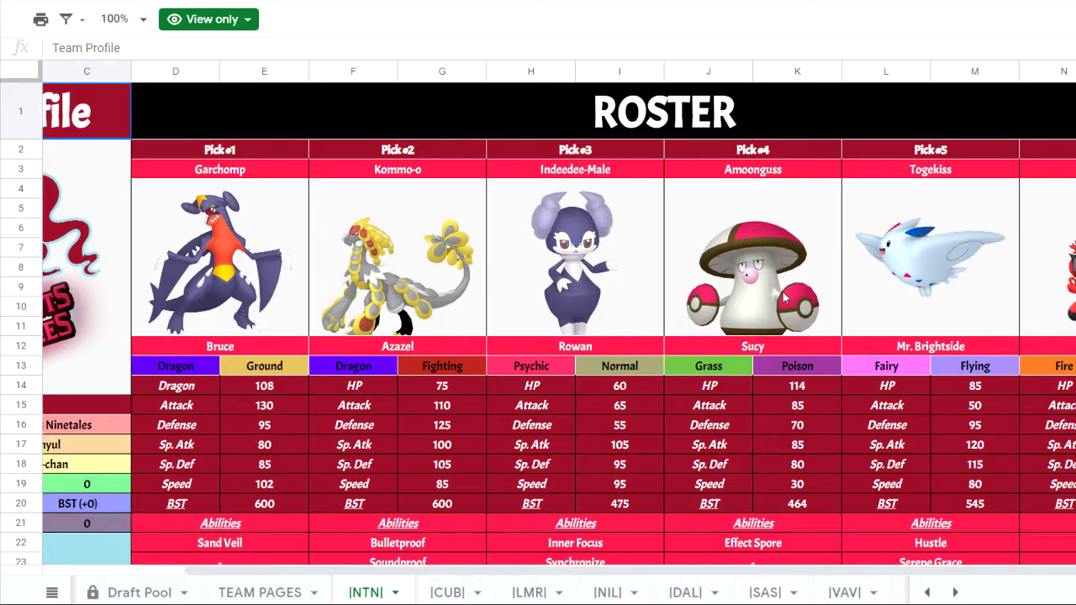
scroll(781, 298, "down", 1)
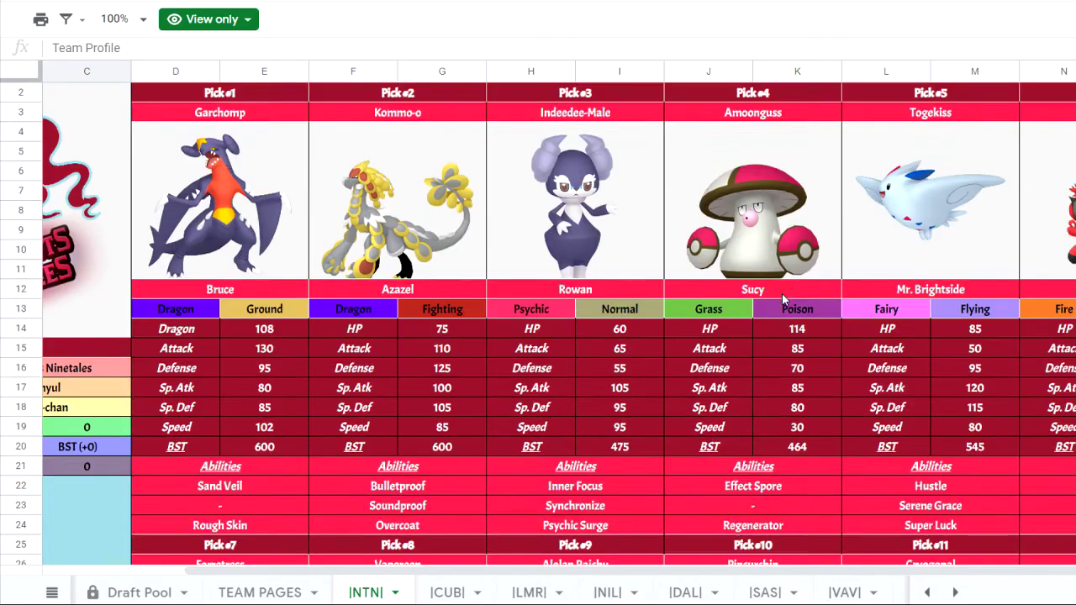
scroll(782, 298, "down", 2)
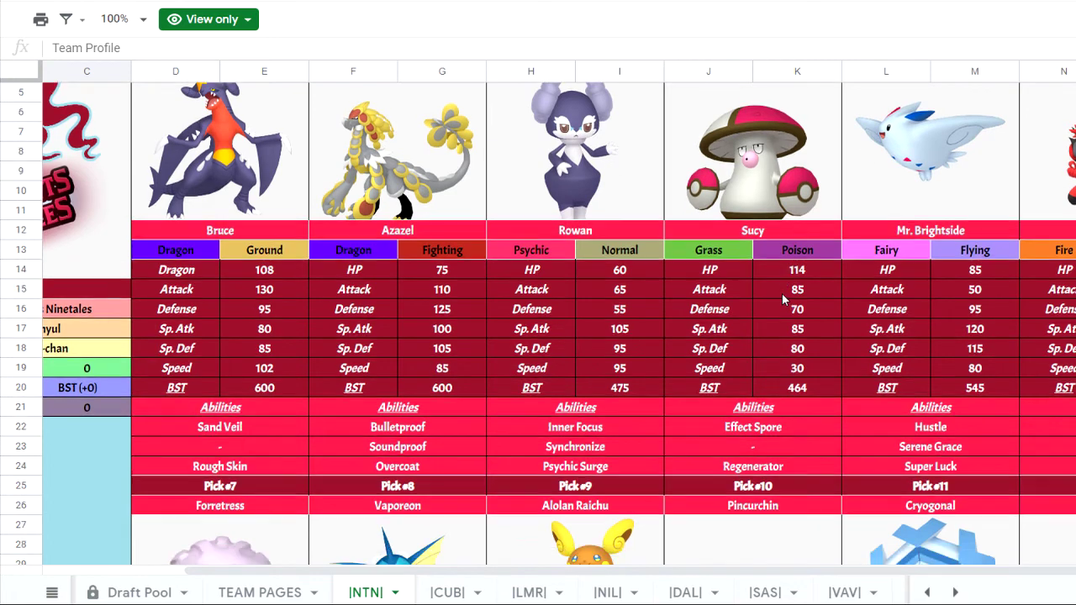
Step: Review the base stats and abilities of the first five Northants Ninetales picks alongside picks 7 to 11 for the Chandelure matchup
scroll(782, 299, "down", 2)
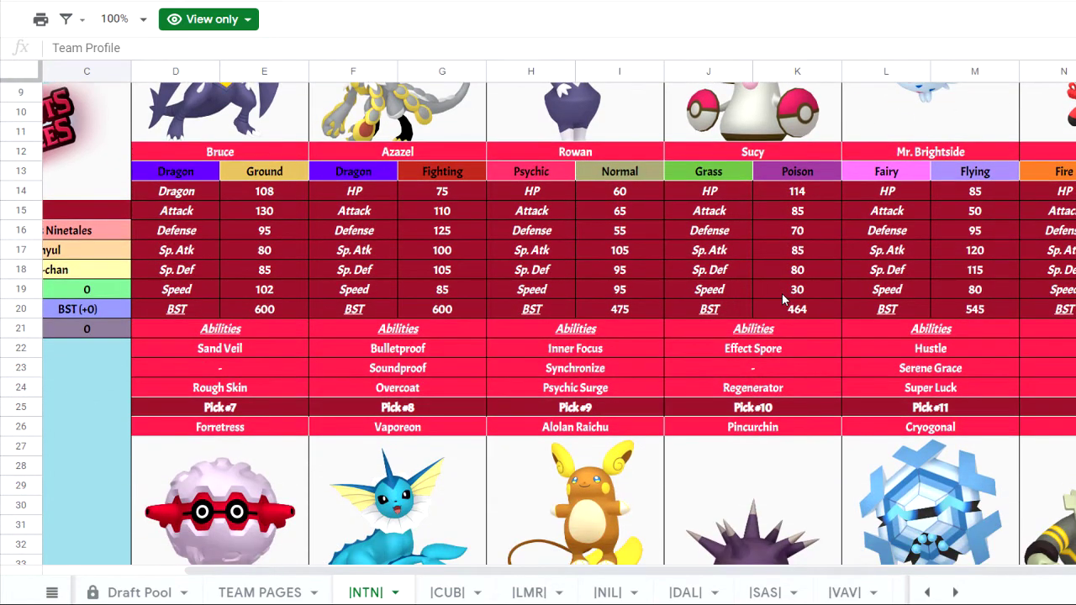
scroll(781, 298, "down", 1)
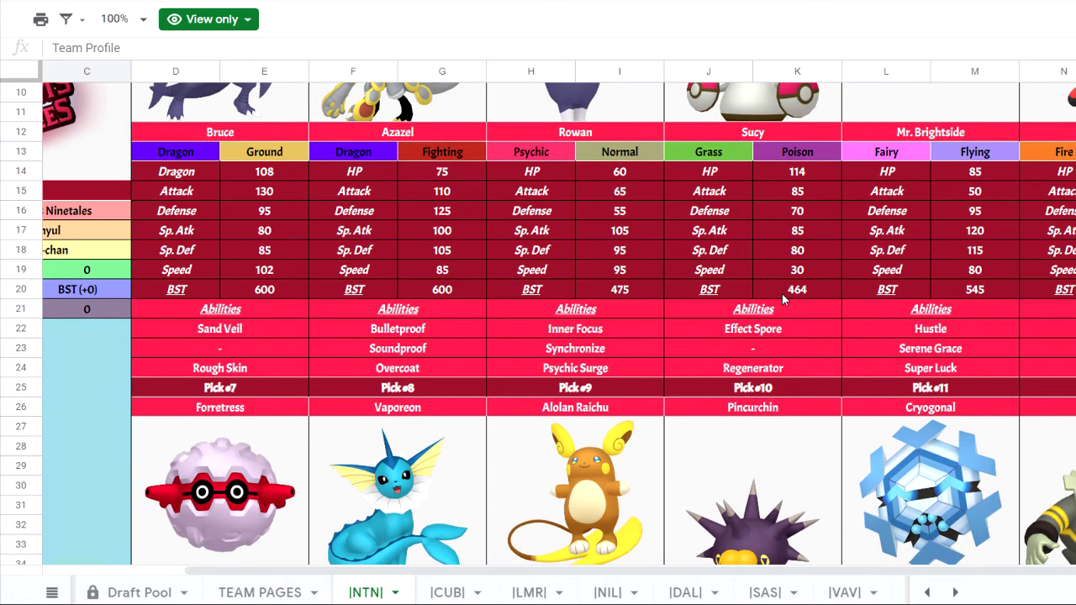
scroll(782, 293, "down", 3)
scroll(781, 293, "up", 4)
scroll(782, 293, "down", 1)
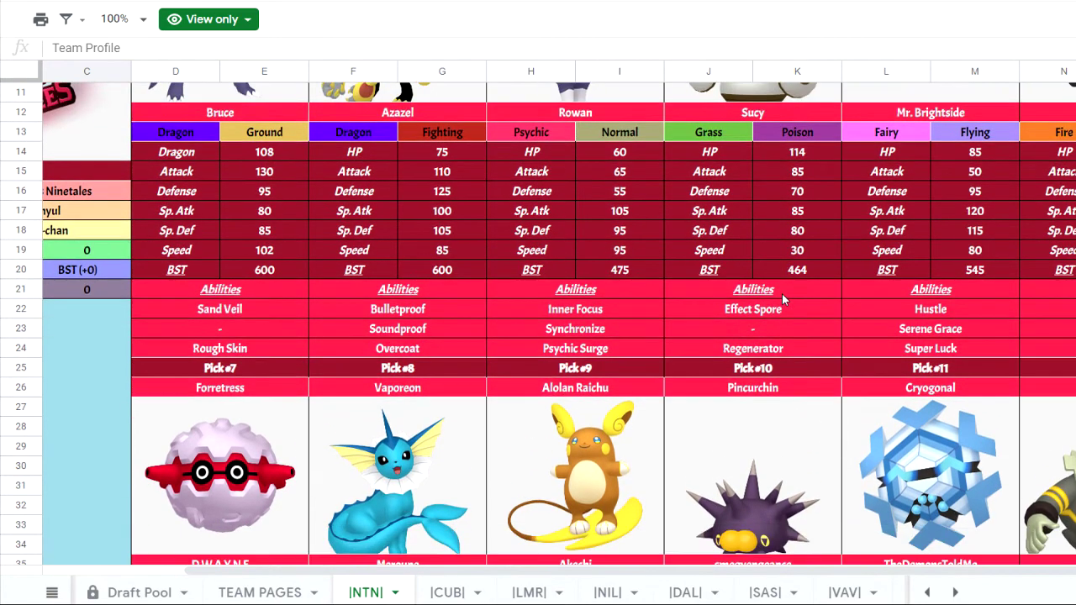
scroll(781, 293, "up", 5)
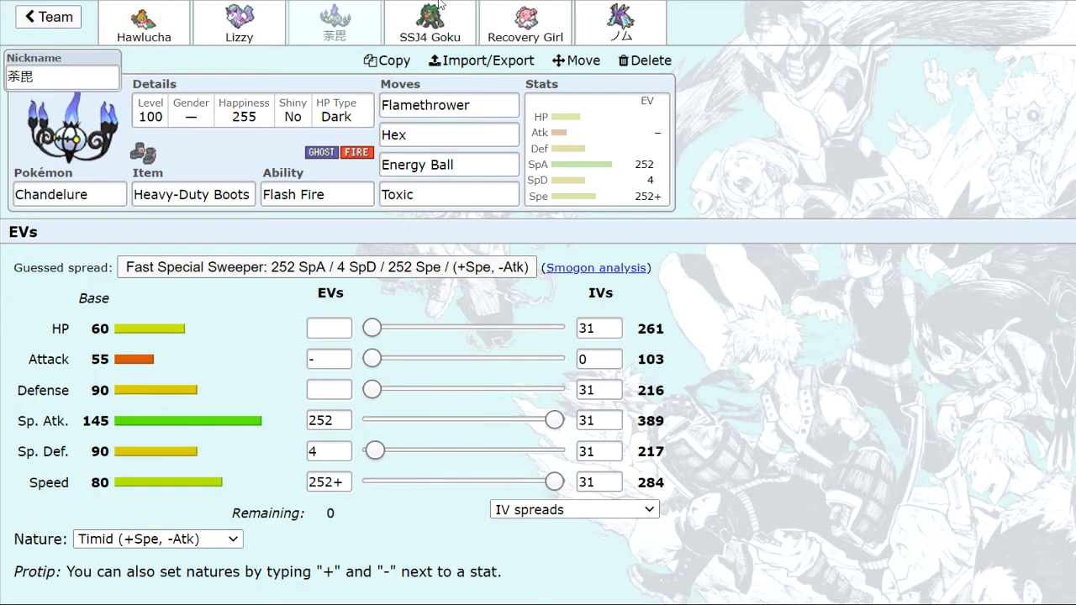
Step: Open the SSJ4 Goku set in the Pokémon Showdown teambuilder and check it against both rows of the Northants Ninetales roster sheet
left_click(458, 10)
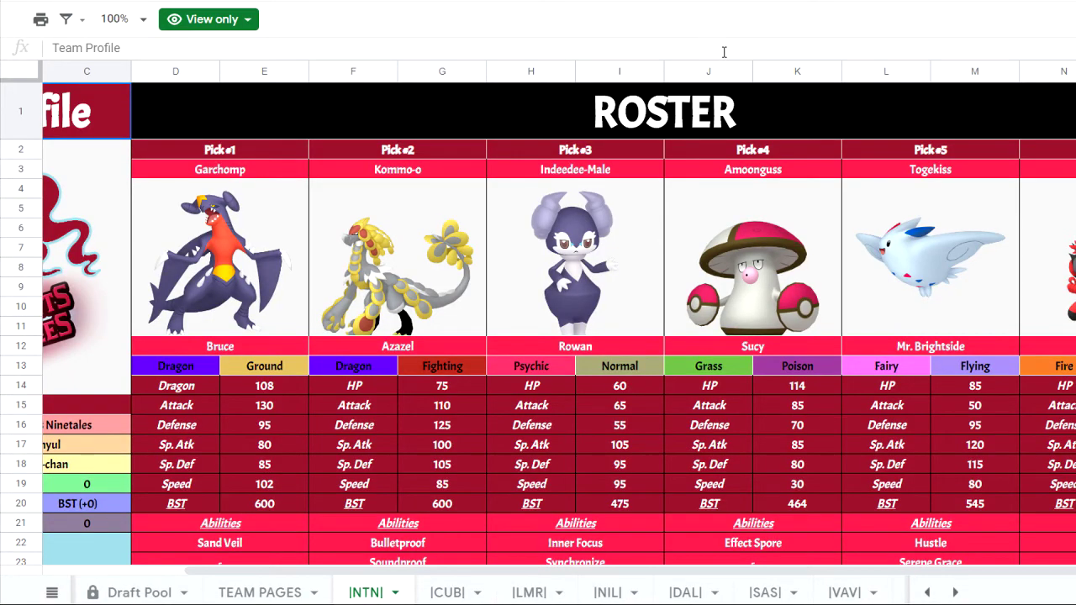
scroll(651, 243, "down", 2)
scroll(653, 242, "down", 3)
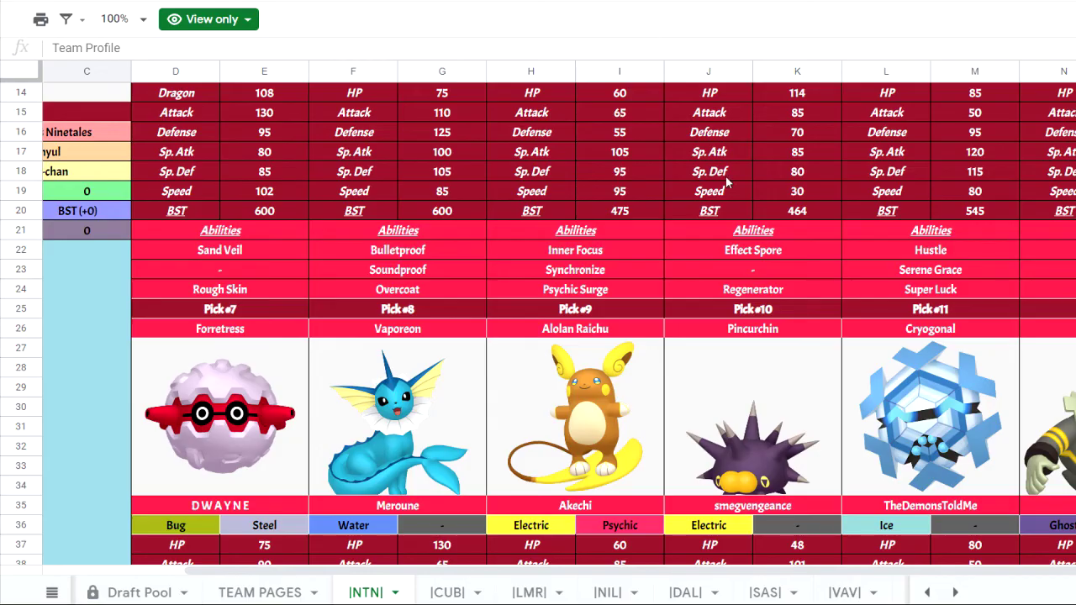
scroll(772, 244, "up", 5)
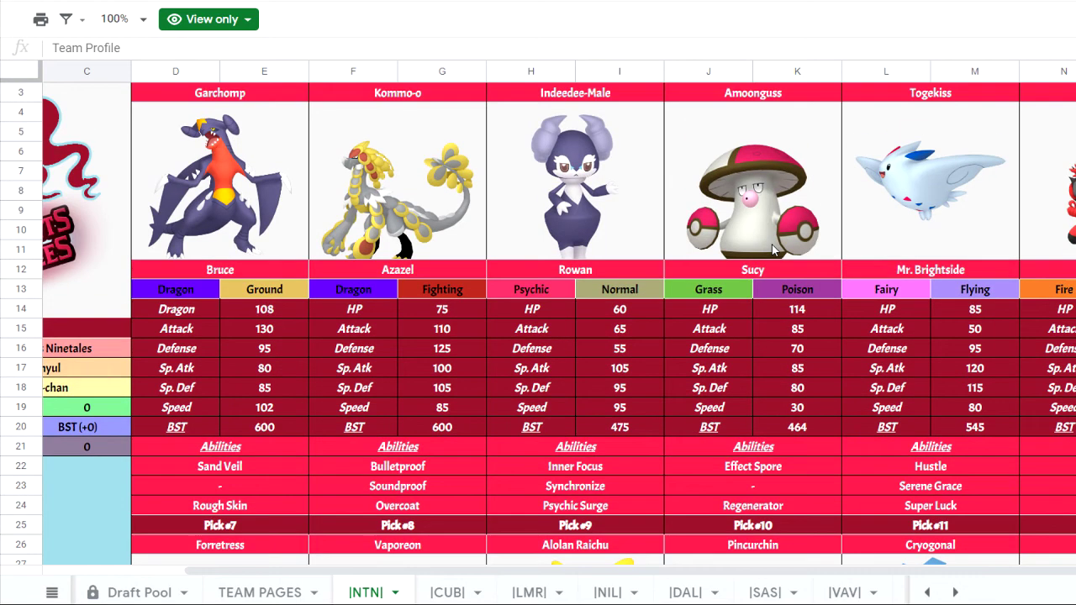
scroll(773, 250, "down", 5)
scroll(773, 249, "up", 5)
scroll(773, 249, "down", 3)
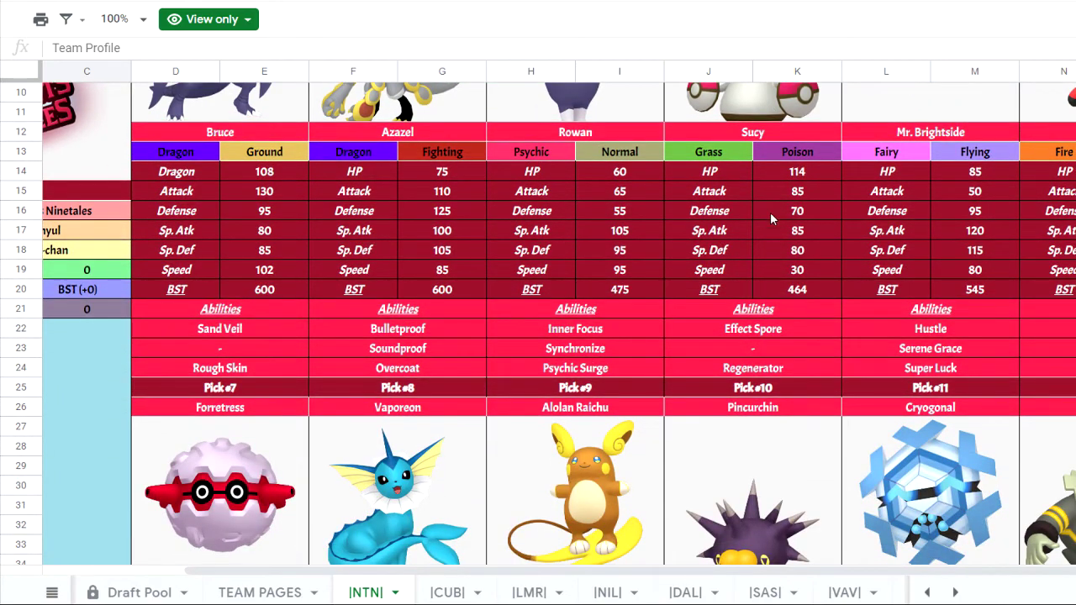